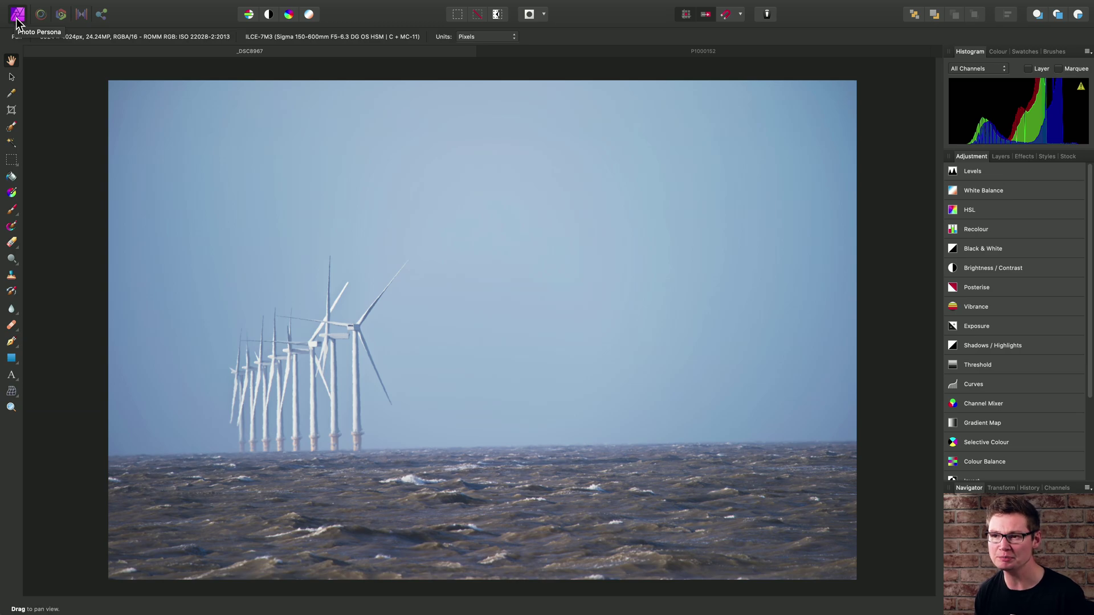
Straighten the wind-turbine seascape by tracing a Crop Tool straighten line along the sea horizon.
{"action": "left_click", "coordinate": [13, 113]}
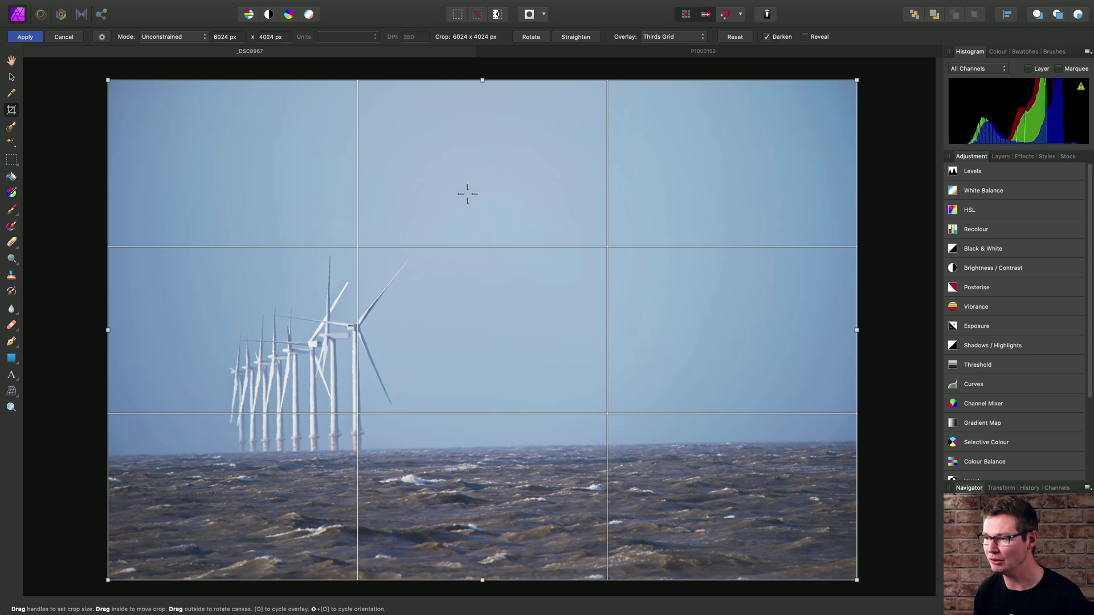
{"action": "left_click_drag", "start_coordinate": [468, 193], "coordinate": [467, 193]}
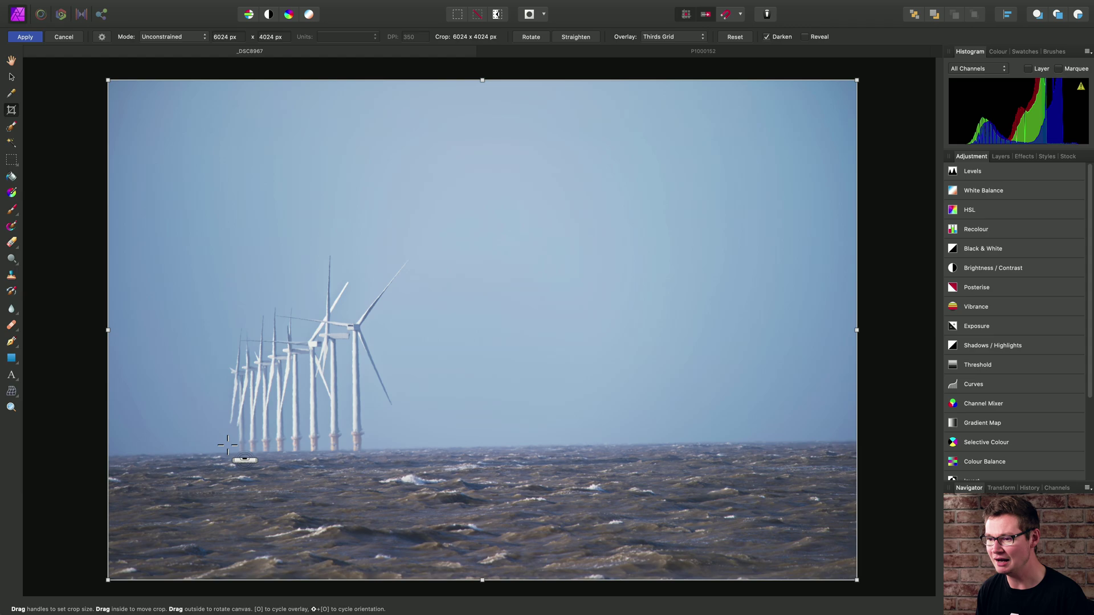
{"action": "left_click_drag", "start_coordinate": [198, 453], "coordinate": [757, 441]}
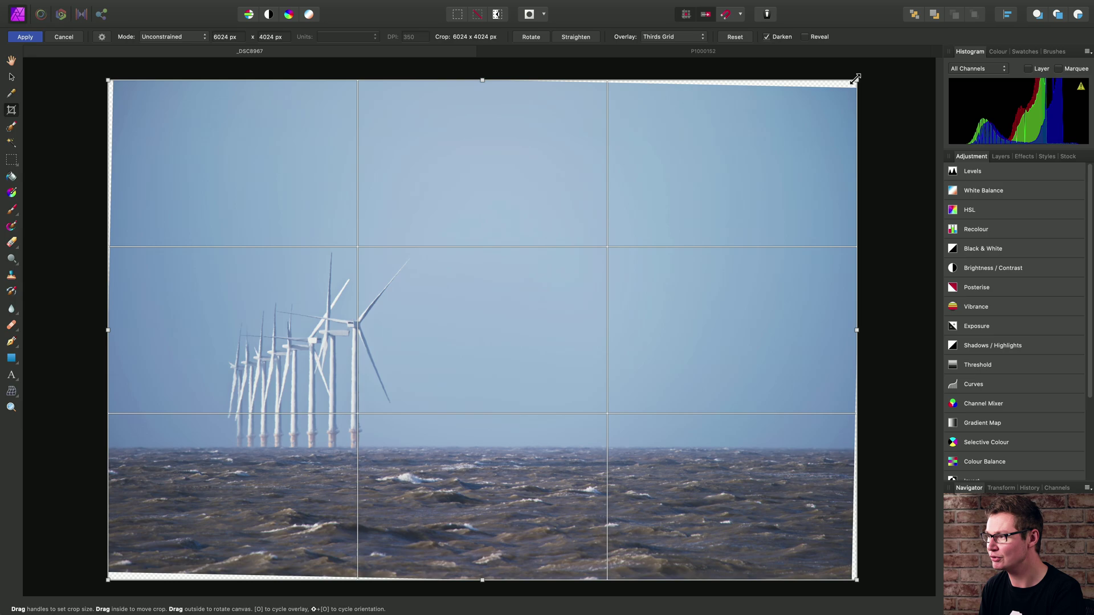
Pull the top-right, top-left and bottom-left crop corners inward and apply the 5854 × 3851 px crop.
{"action": "left_click_drag", "start_coordinate": [857, 80], "coordinate": [850, 89]}
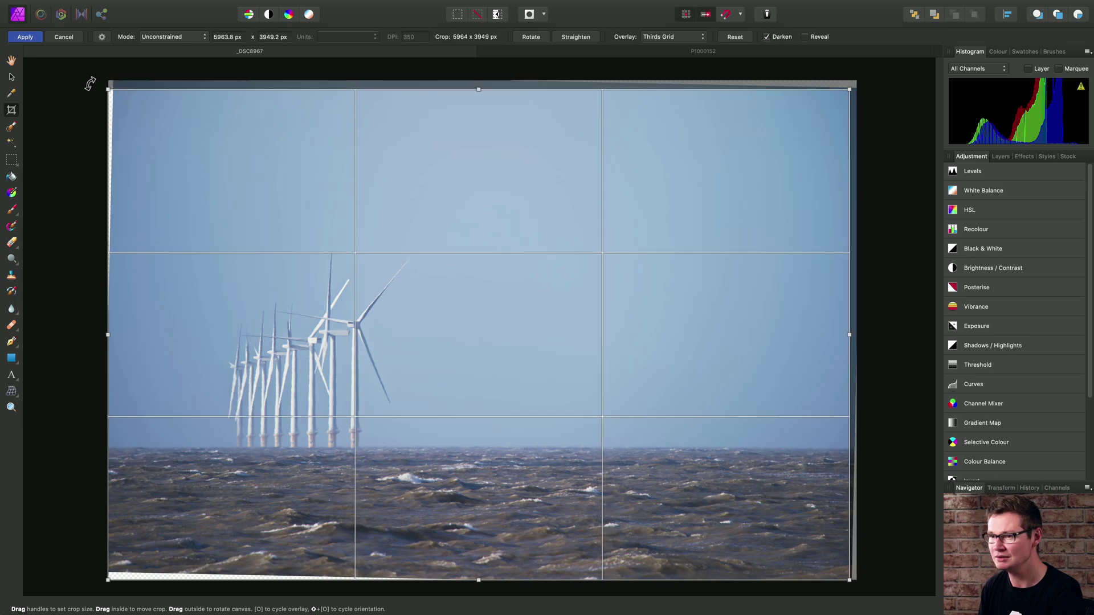
{"action": "left_click_drag", "start_coordinate": [106, 88], "coordinate": [115, 91]}
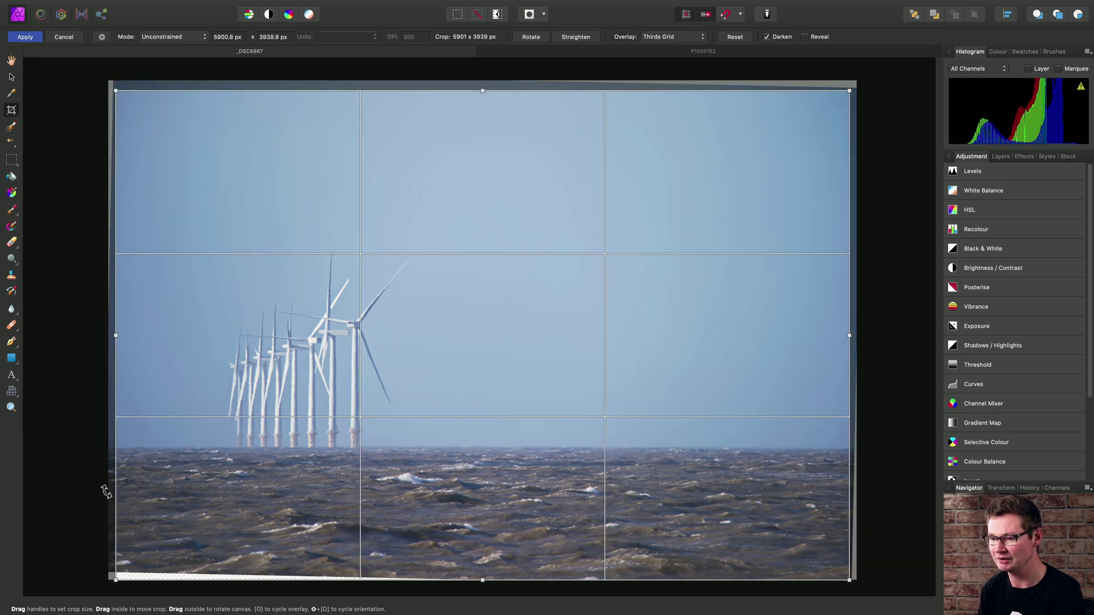
{"action": "left_click_drag", "start_coordinate": [113, 585], "coordinate": [120, 569]}
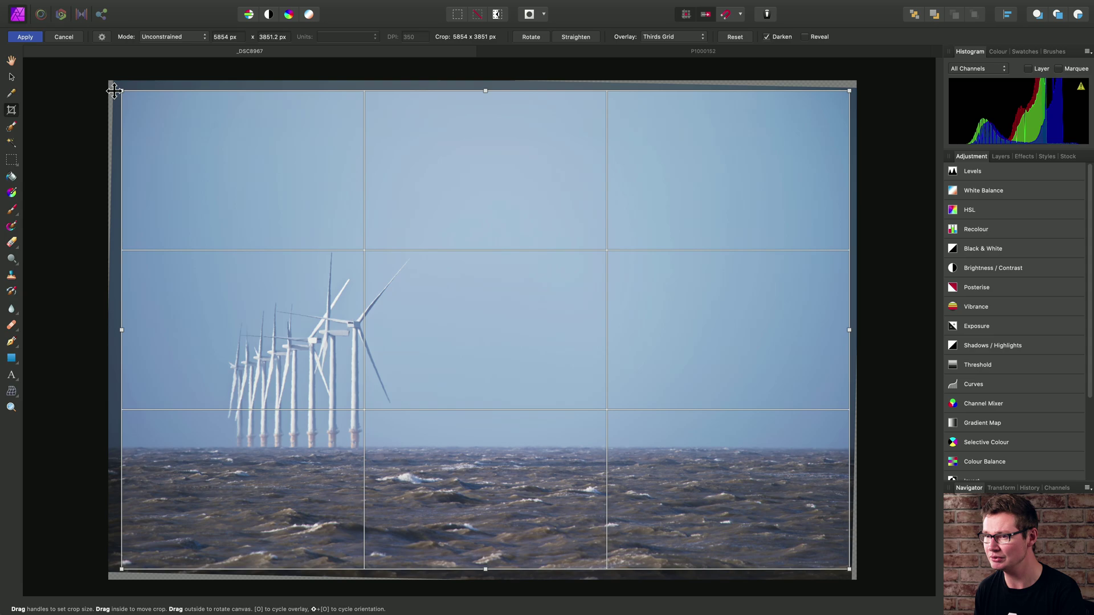
{"action": "left_click", "coordinate": [29, 38]}
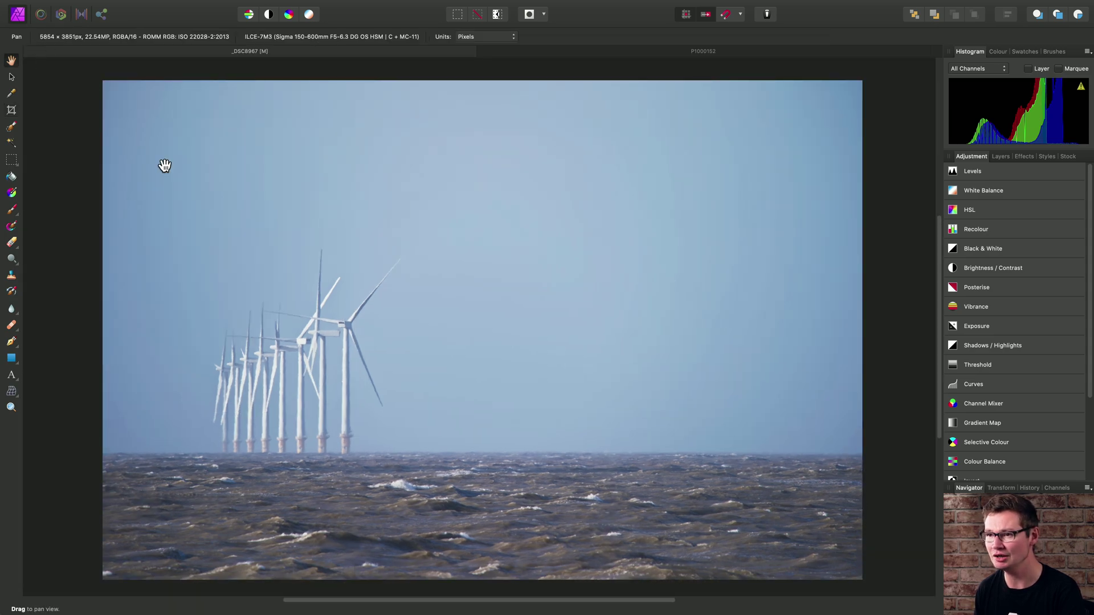
Switch to P1000152 and level its shoreline with a Crop Tool straighten line.
{"action": "left_click", "coordinate": [712, 50]}
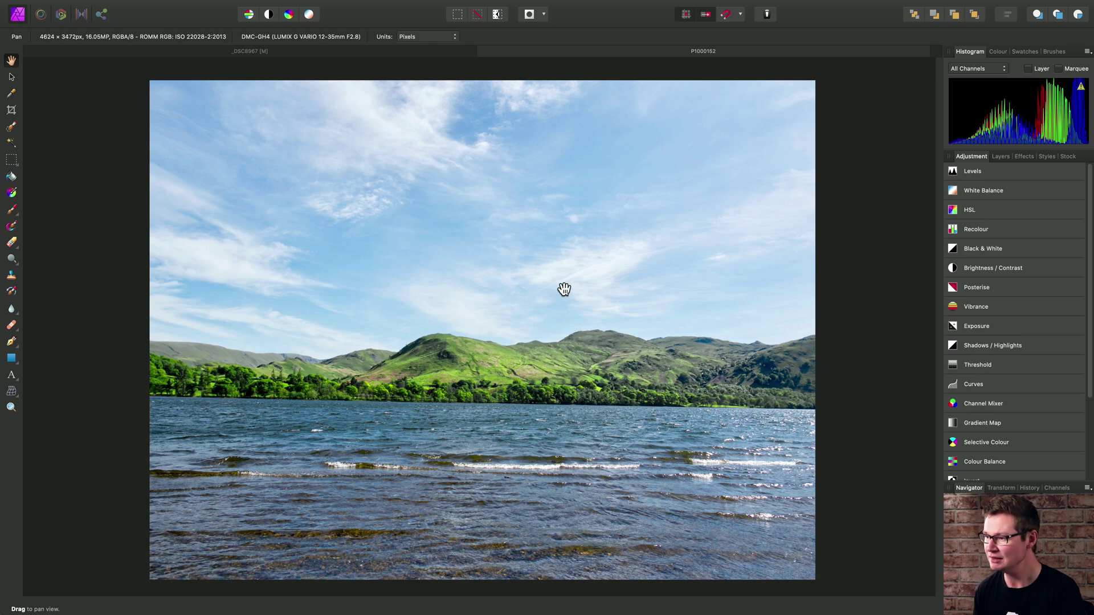
{"action": "key", "text": "c"}
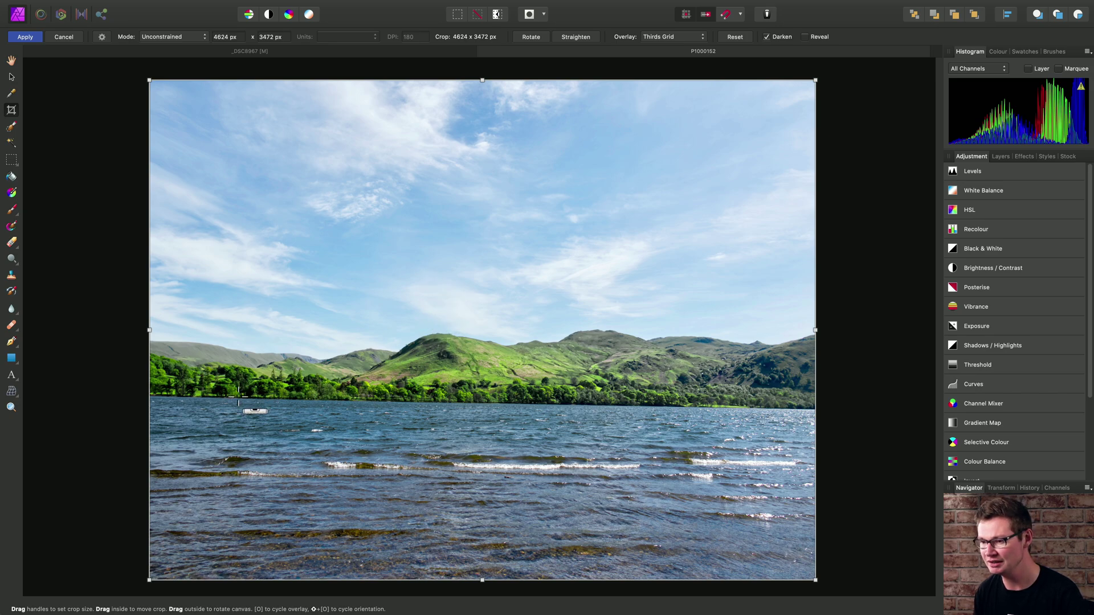
{"action": "left_click_drag", "start_coordinate": [240, 397], "coordinate": [732, 408]}
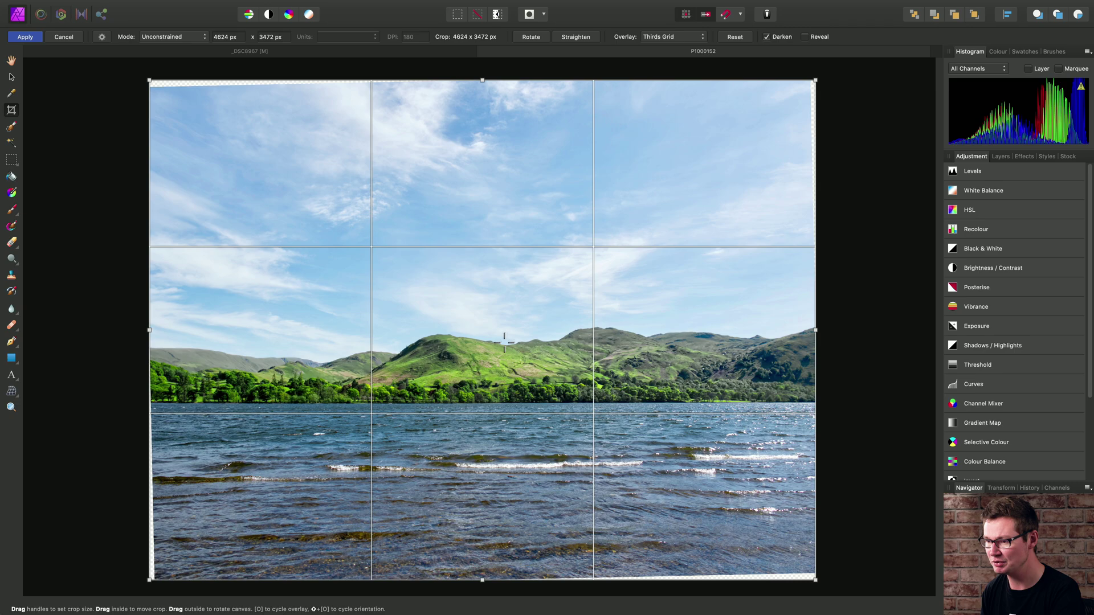
Apply the rotation without trimming, then Rasterise & Trim the lake photo's Background layer.
{"action": "key", "text": "h"}
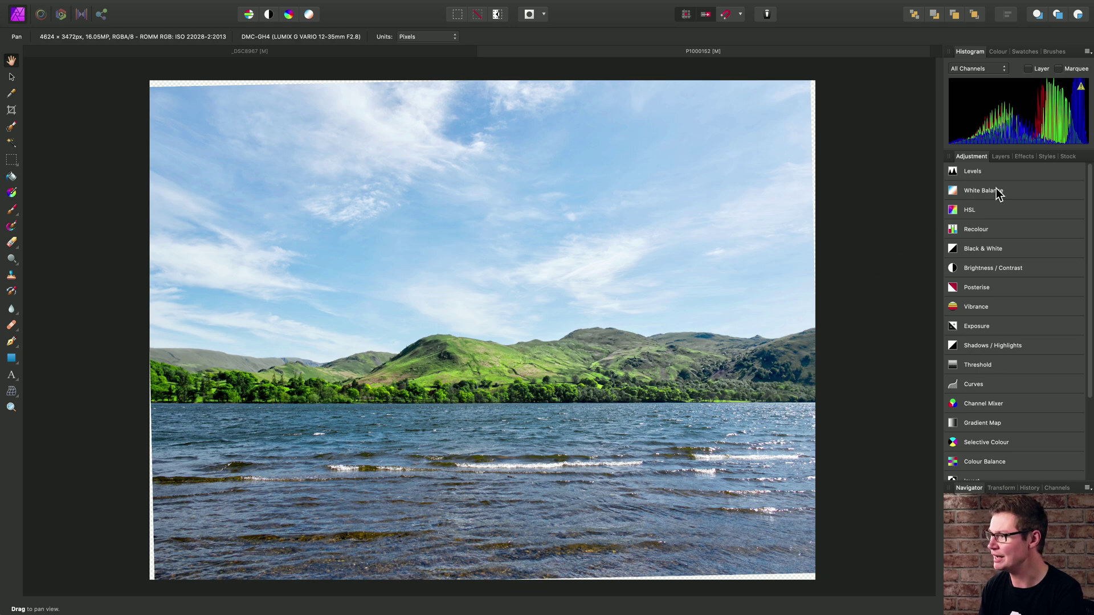
{"action": "left_click", "coordinate": [1001, 157]}
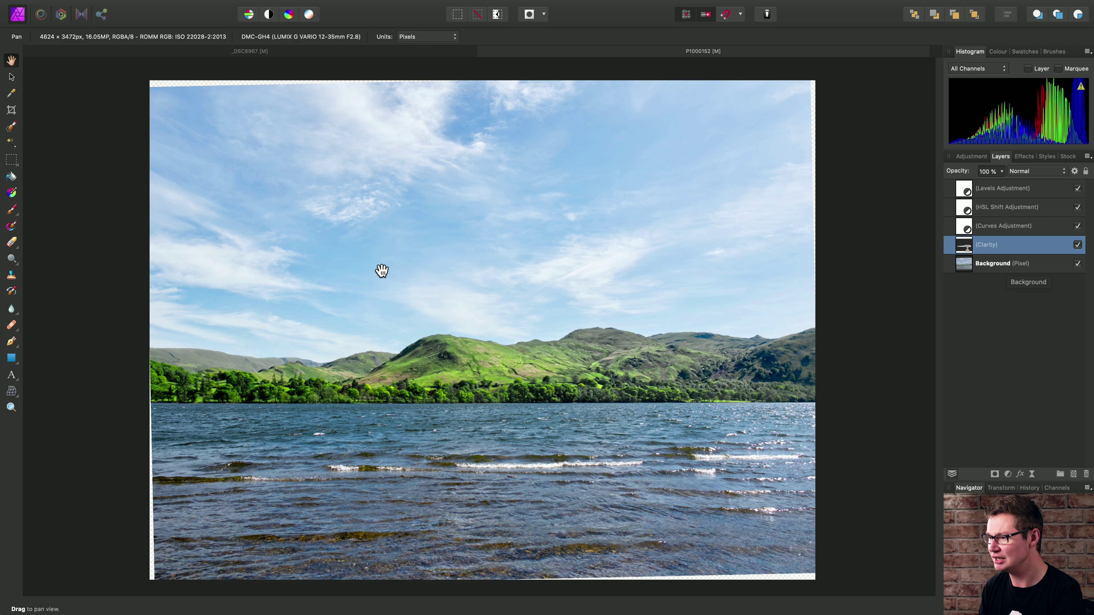
{"action": "left_click", "coordinate": [999, 266]}
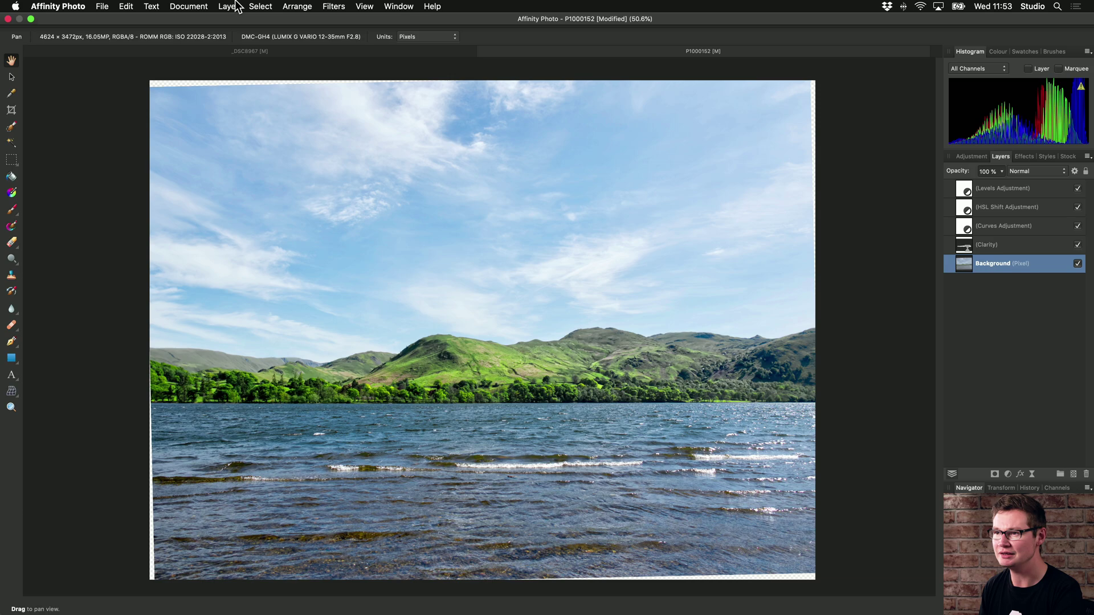
{"action": "left_click", "coordinate": [228, 6]}
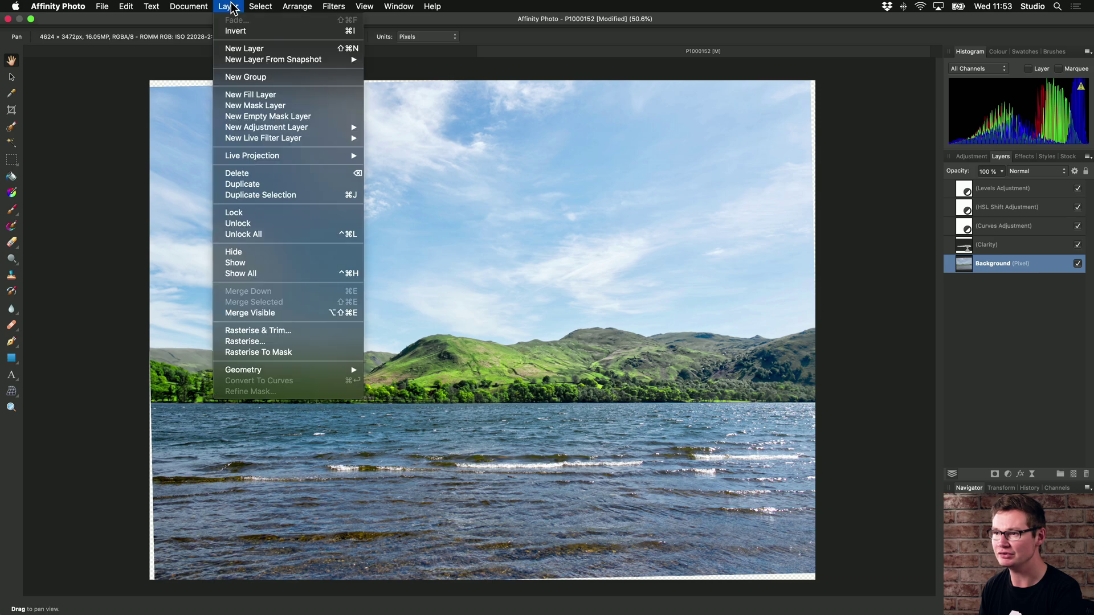
{"action": "left_click", "coordinate": [295, 336]}
Select the lake photo's partially transparent edge areas.
{"action": "mouse_move", "coordinate": [300, 5]}
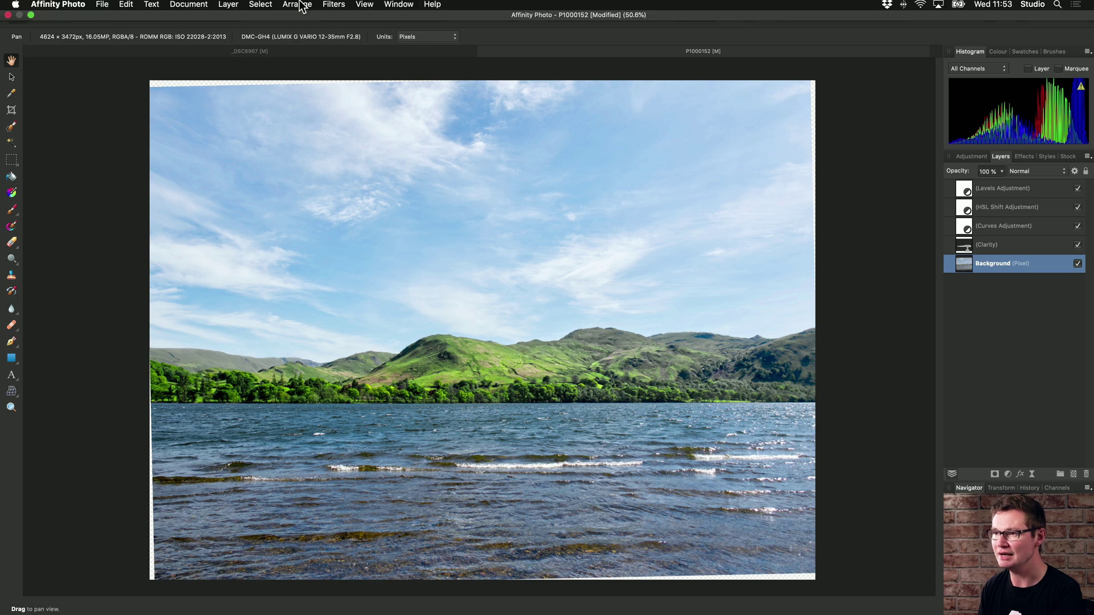
{"action": "left_click", "coordinate": [261, 6]}
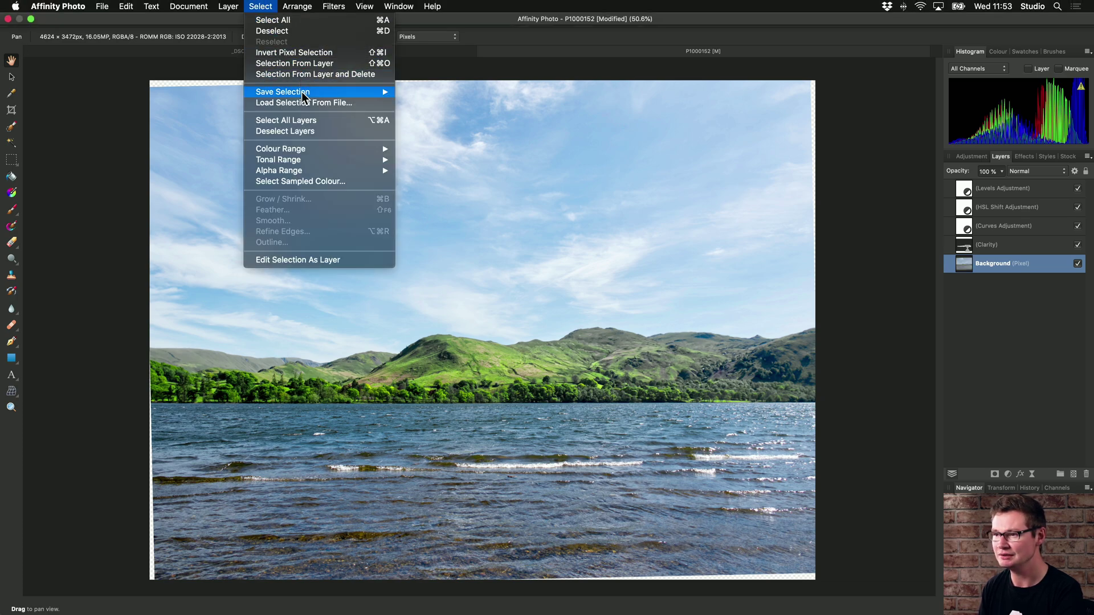
{"action": "mouse_move", "coordinate": [335, 170]}
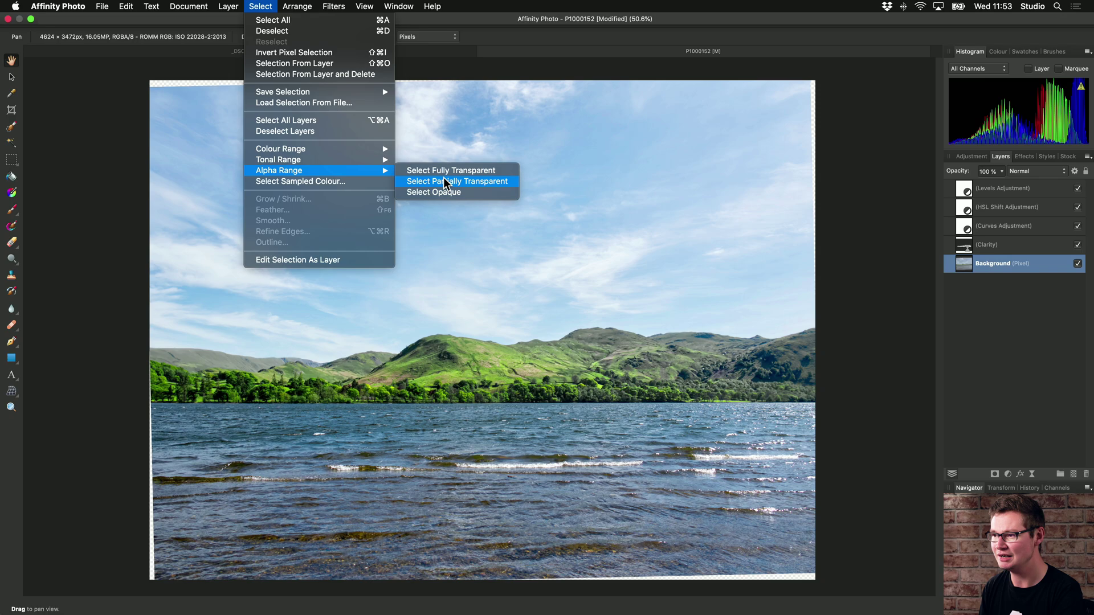
{"action": "left_click", "coordinate": [512, 182]}
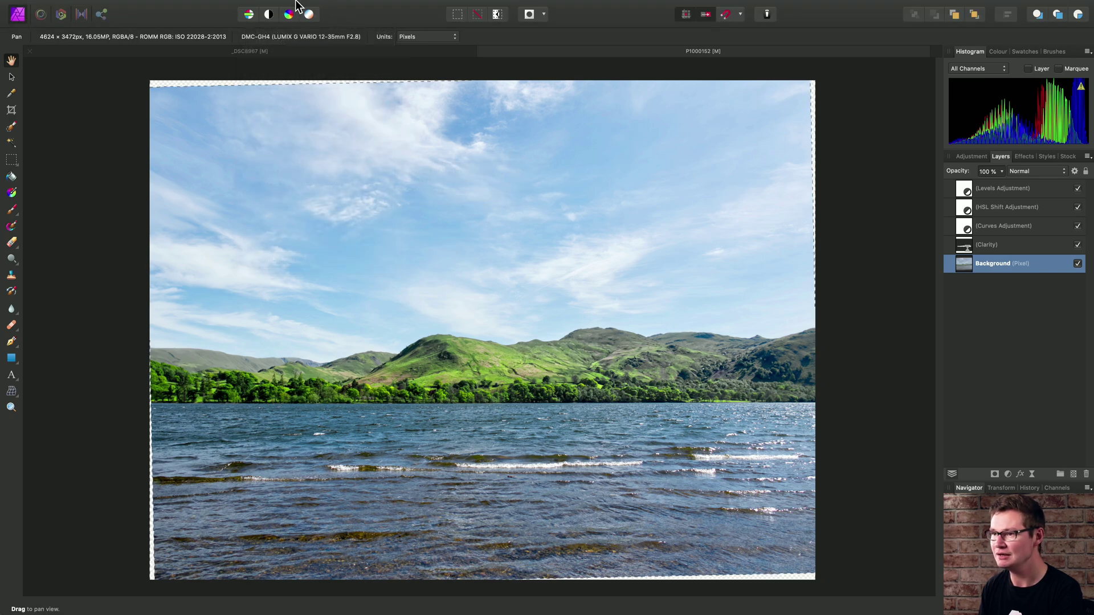
Grow the transparent-edge selection slightly outward with Grow / Shrink.
{"action": "mouse_move", "coordinate": [294, 6]}
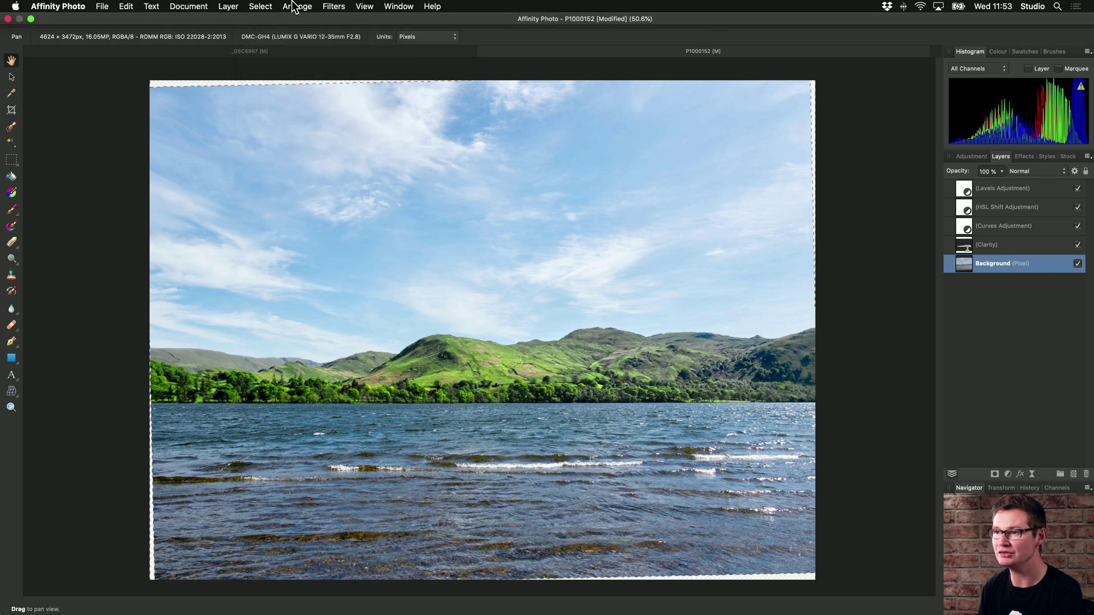
{"action": "left_click", "coordinate": [262, 7]}
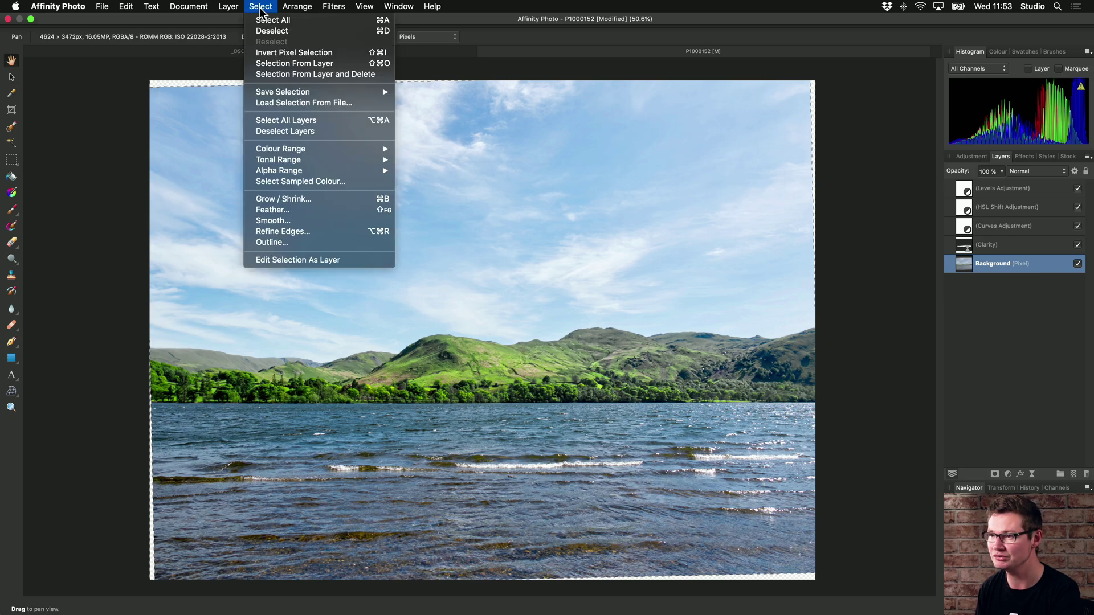
{"action": "left_click", "coordinate": [291, 200]}
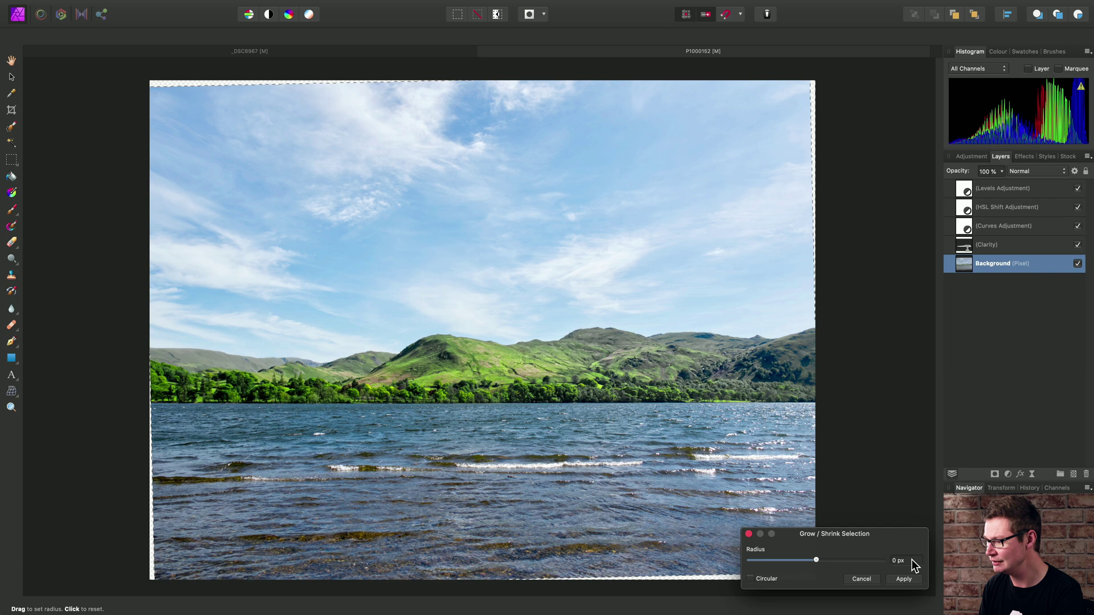
{"action": "left_click", "coordinate": [903, 561]}
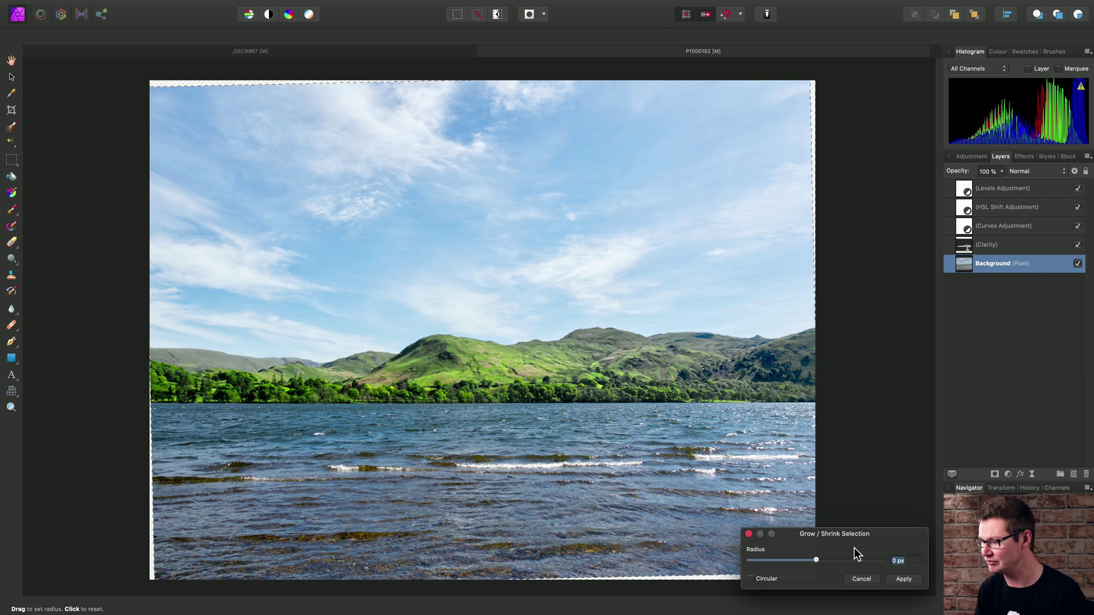
{"action": "left_click", "coordinate": [904, 579]}
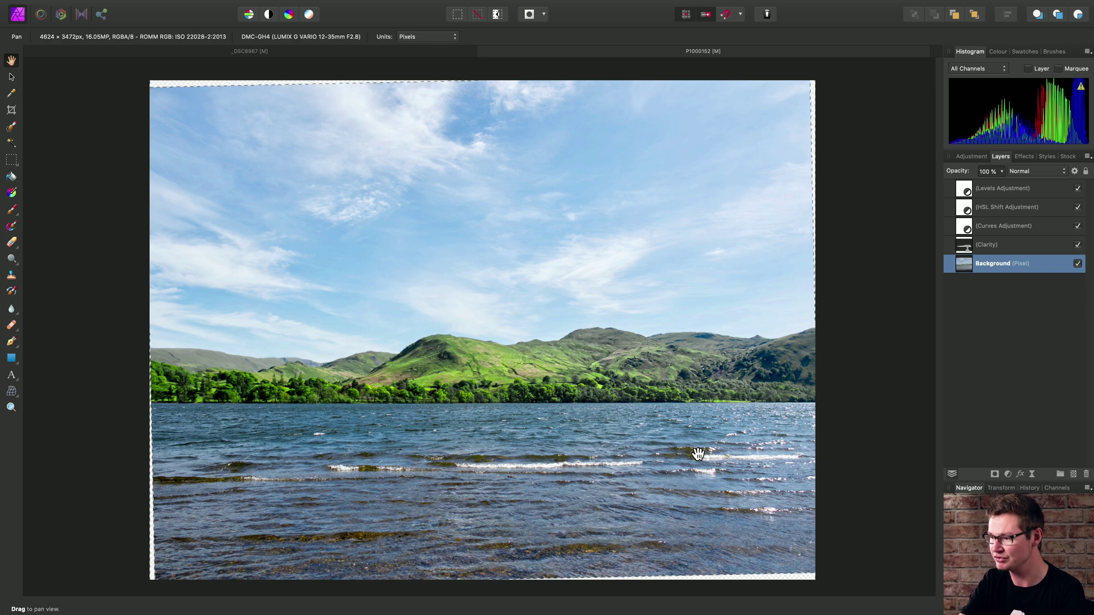
Inpaint the selected transparent borders of the lake photo with Edit > Inpaint.
{"action": "mouse_move", "coordinate": [215, 5]}
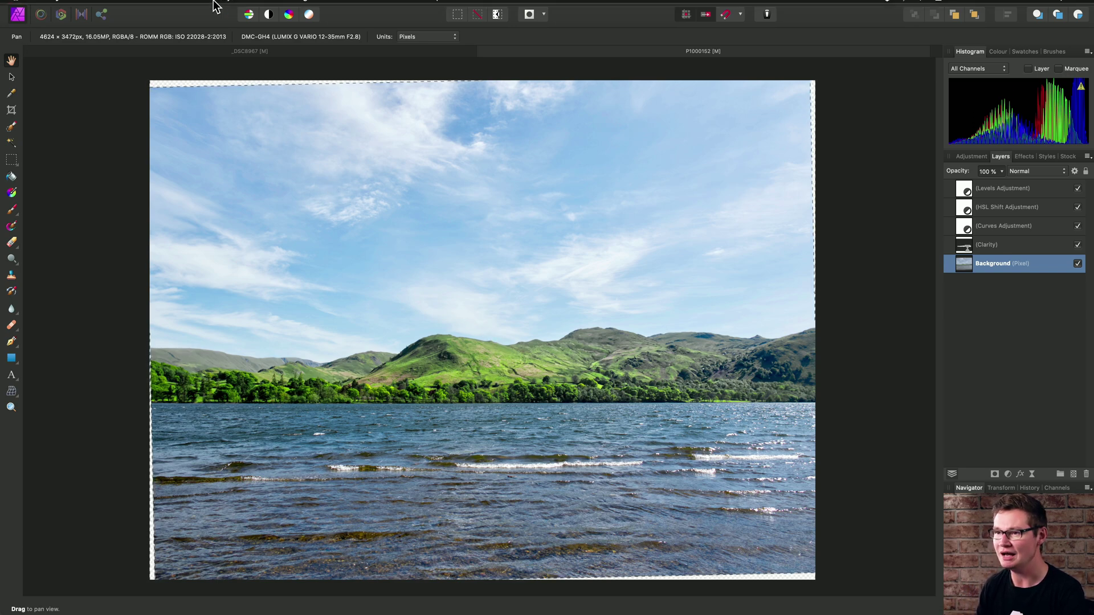
{"action": "left_click", "coordinate": [126, 6]}
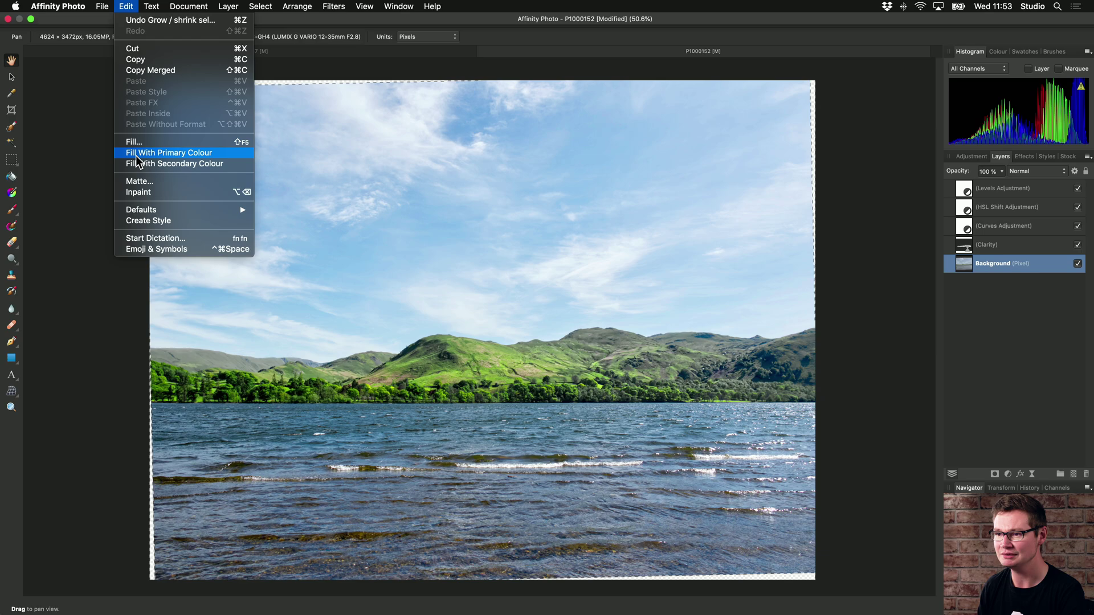
{"action": "left_click", "coordinate": [161, 192]}
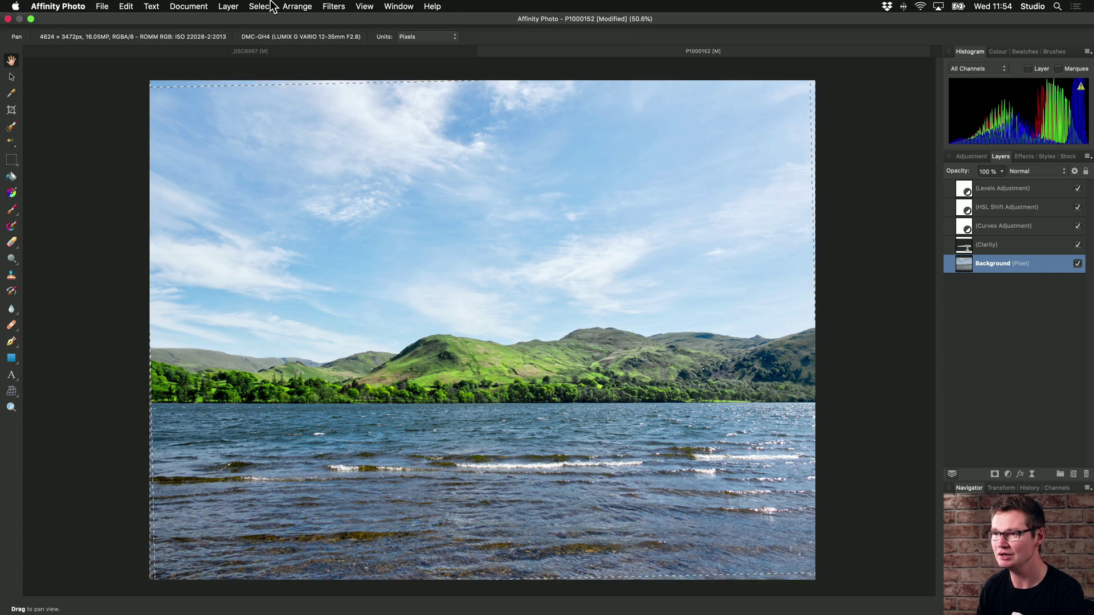
{"action": "left_click", "coordinate": [260, 6]}
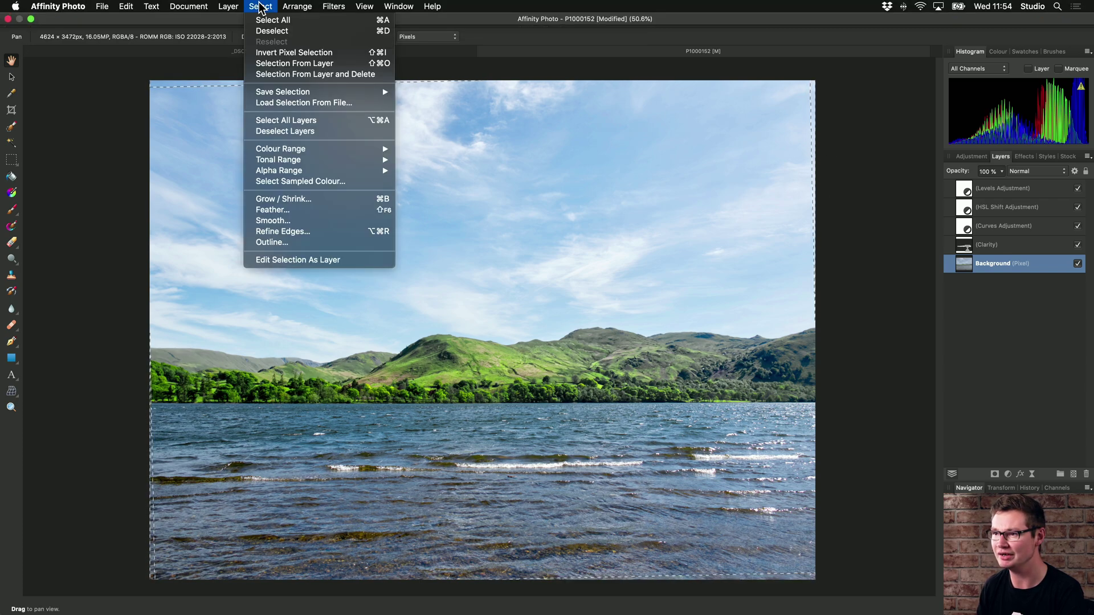
Deselect, then pan around the lake photo's borders to inspect the inpainted sky, hill and water edges.
{"action": "left_click", "coordinate": [275, 33]}
{"action": "left_click_drag", "start_coordinate": [281, 263], "coordinate": [367, 317]}
{"action": "scroll", "coordinate": [236, 134], "scroll_direction": "up", "scroll_amount": 3}
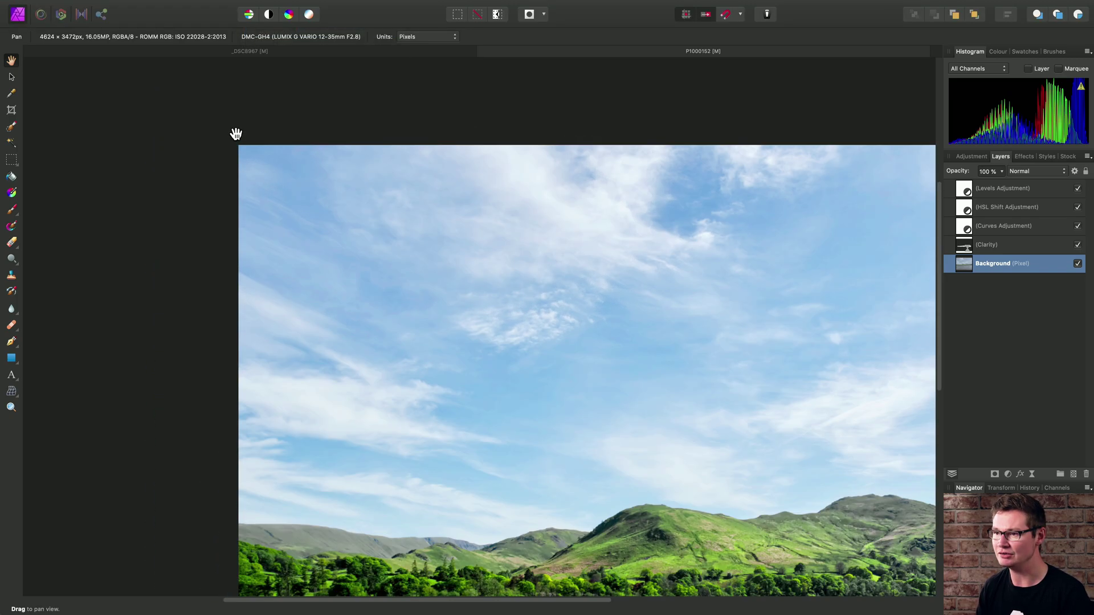
{"action": "scroll", "coordinate": [236, 134], "scroll_direction": "up", "scroll_amount": 5}
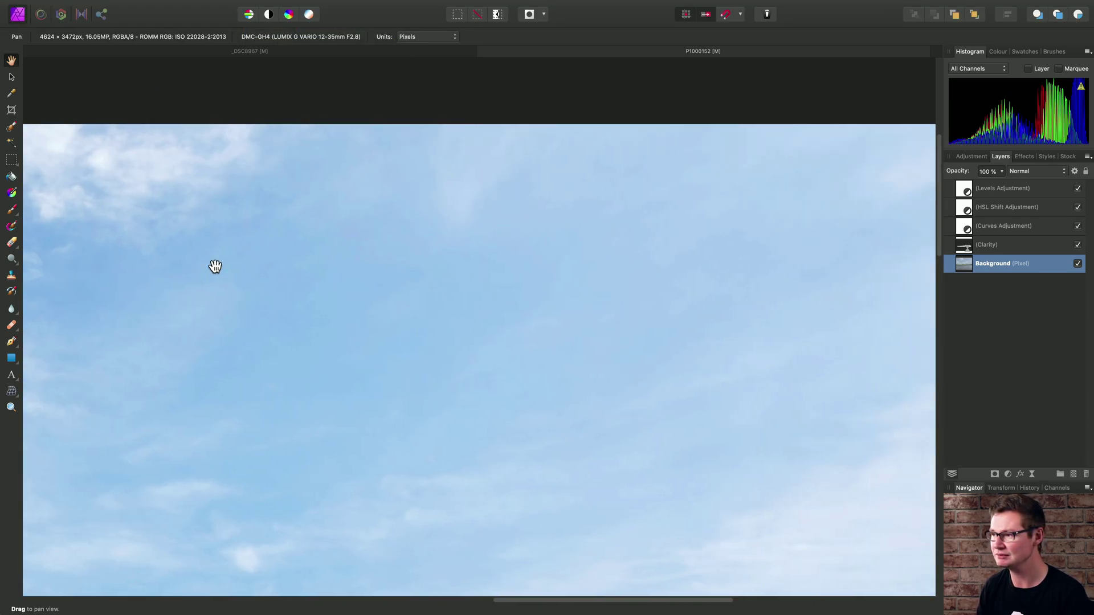
{"action": "scroll", "coordinate": [290, 300], "scroll_direction": "right", "scroll_amount": 5}
{"action": "scroll", "coordinate": [481, 135], "scroll_direction": "down", "scroll_amount": 10}
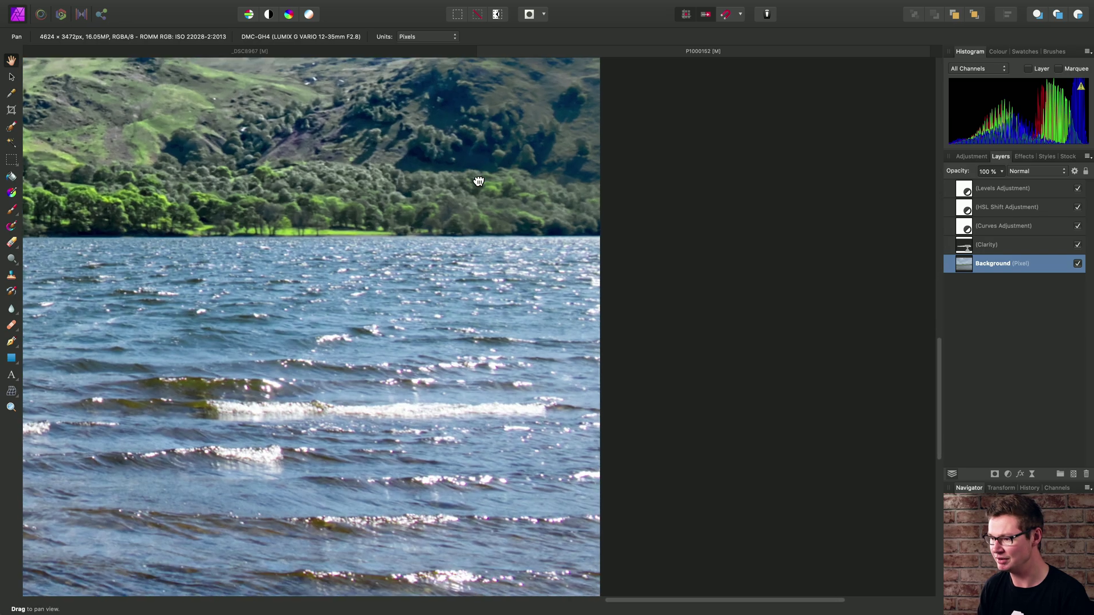
{"action": "scroll", "coordinate": [478, 182], "scroll_direction": "down", "scroll_amount": 10}
{"action": "scroll", "coordinate": [452, 471], "scroll_direction": "right", "scroll_amount": 5}
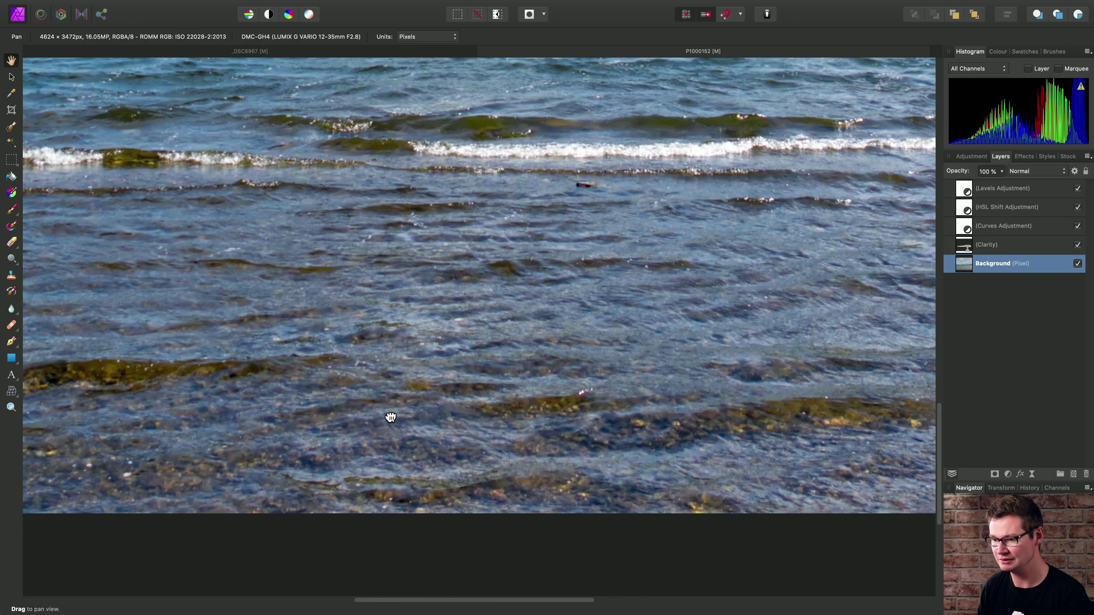
{"action": "scroll", "coordinate": [390, 418], "scroll_direction": "left", "scroll_amount": 5}
{"action": "scroll", "coordinate": [274, 422], "scroll_direction": "up", "scroll_amount": 10}
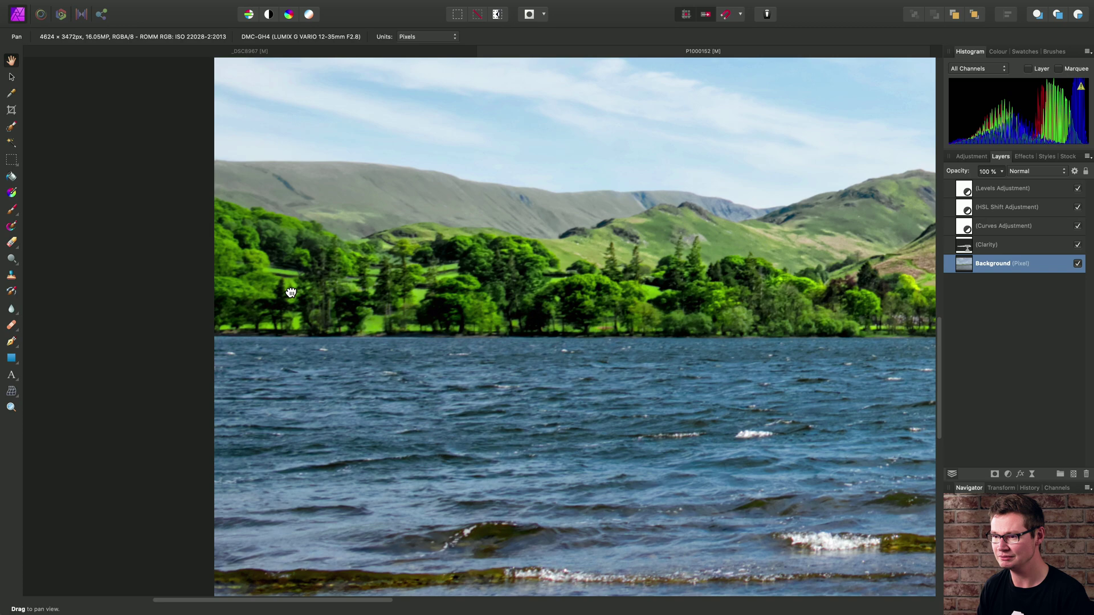
{"action": "scroll", "coordinate": [291, 292], "scroll_direction": "down", "scroll_amount": 5}
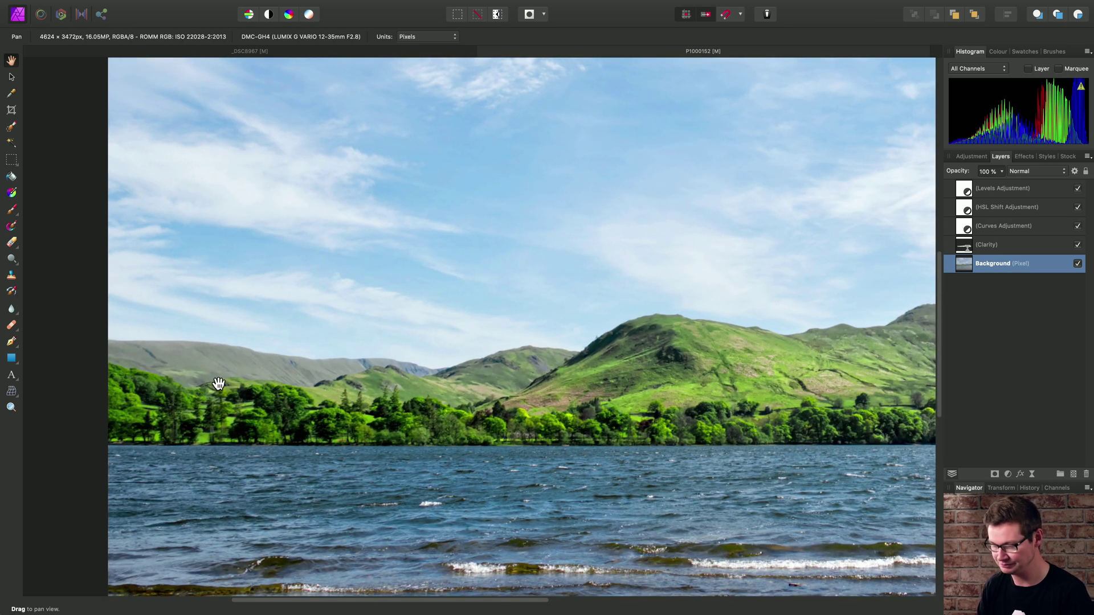
{"action": "scroll", "coordinate": [218, 383], "scroll_direction": "down", "scroll_amount": 3}
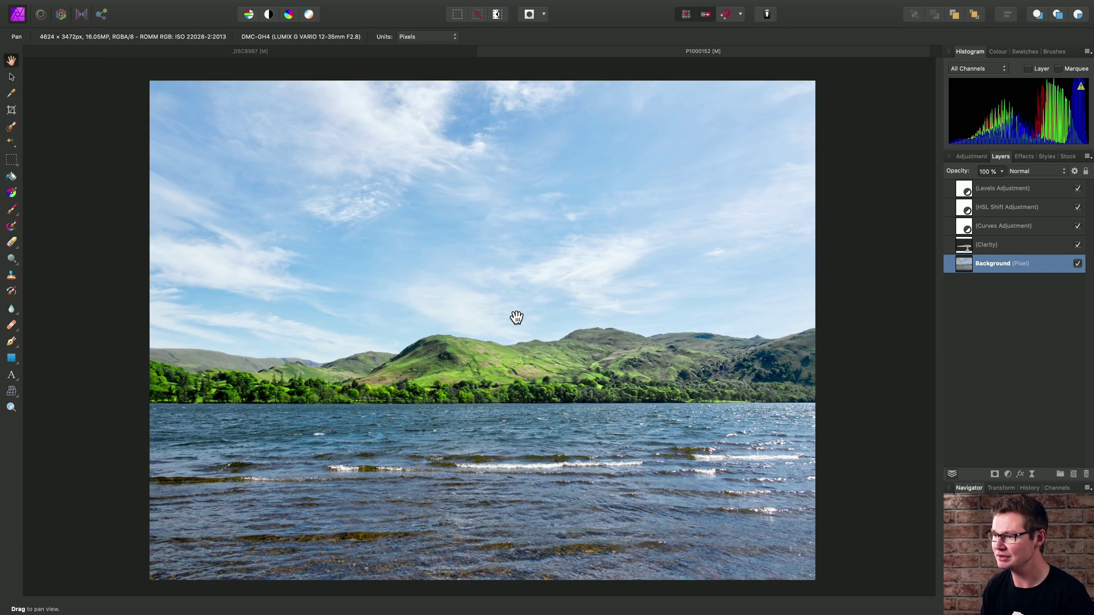